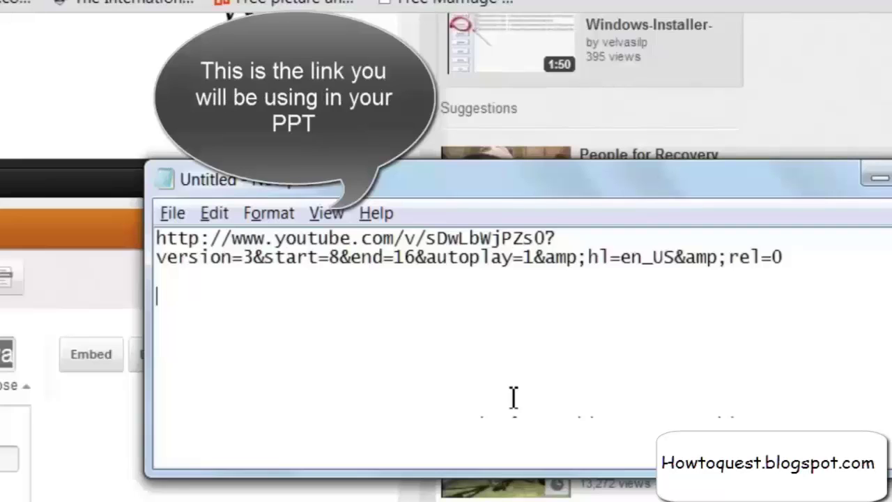
# - Select both lines of the YouTube link with start=8, end=16 and autoplay=1 in Notepad
pyautogui.press('Up')
pyautogui.press('Up')
pyautogui.press('Up')
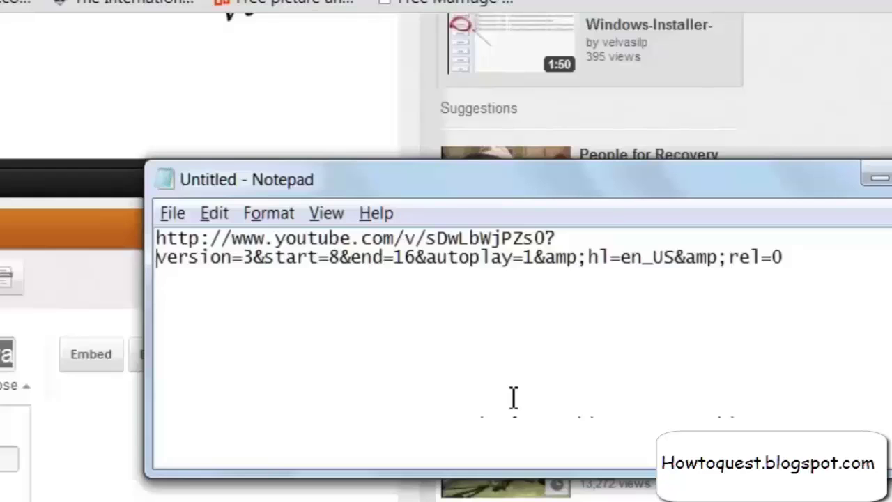
pyautogui.hotkey('shift', 'Down')
pyautogui.hotkey('shift', 'Down')
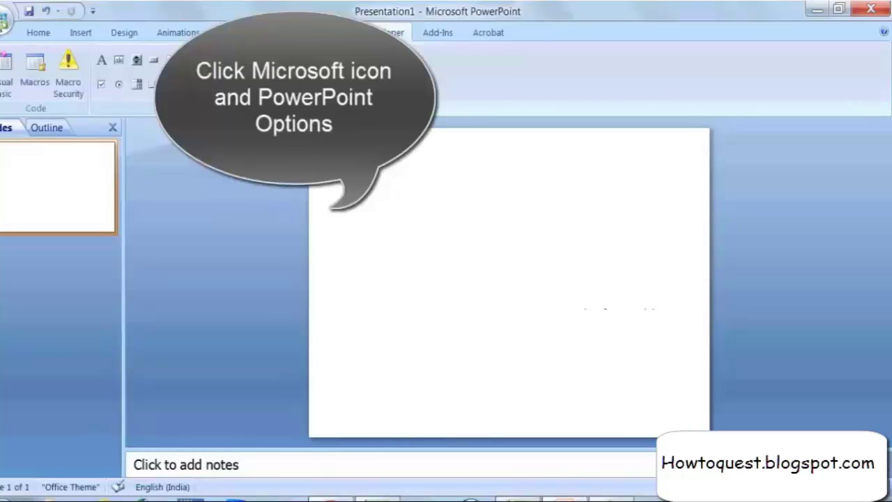
# - Turn on Show Developer tab in the Ribbon in PowerPoint Options
pyautogui.hotkey('alt', 'f')
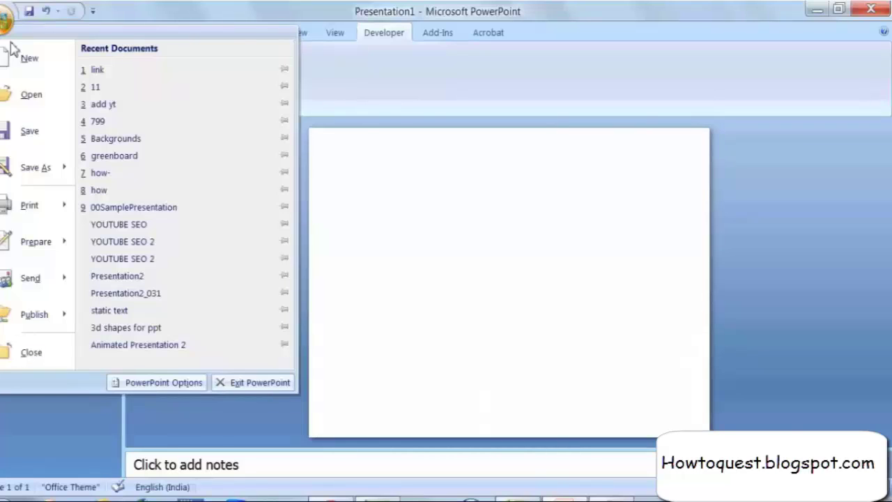
pyautogui.click(161, 382)
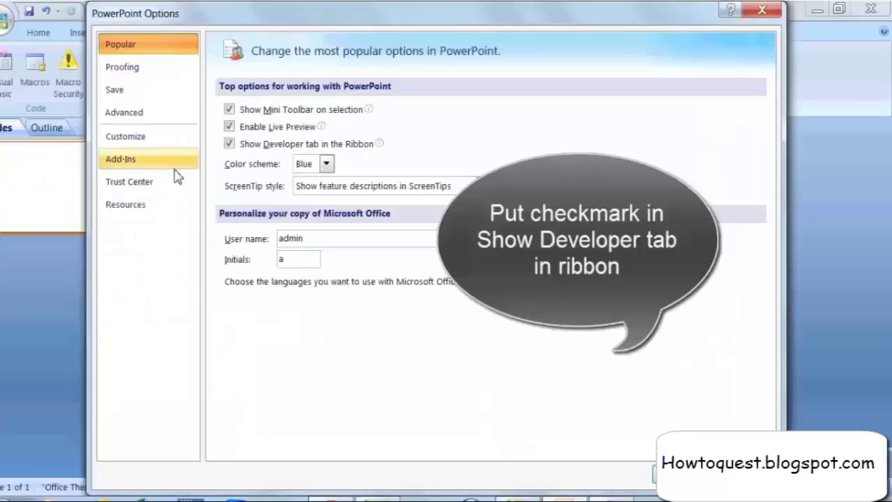
pyautogui.click(228, 145)
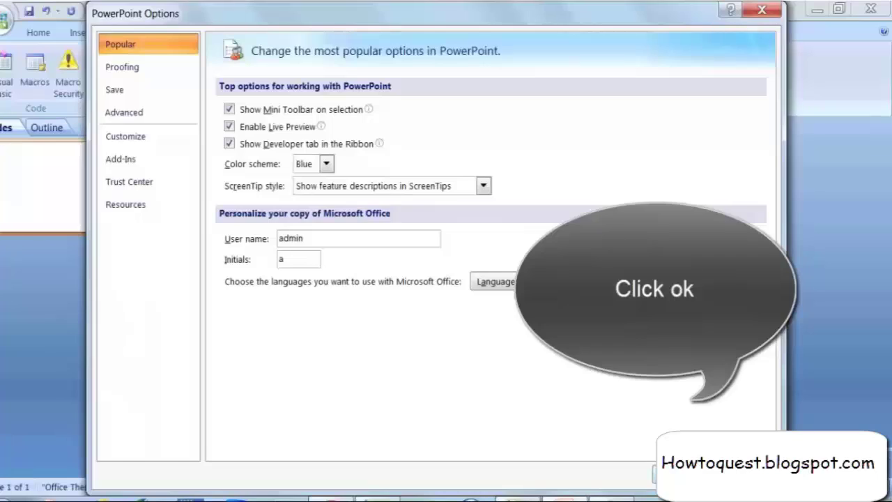
pyautogui.click(680, 474)
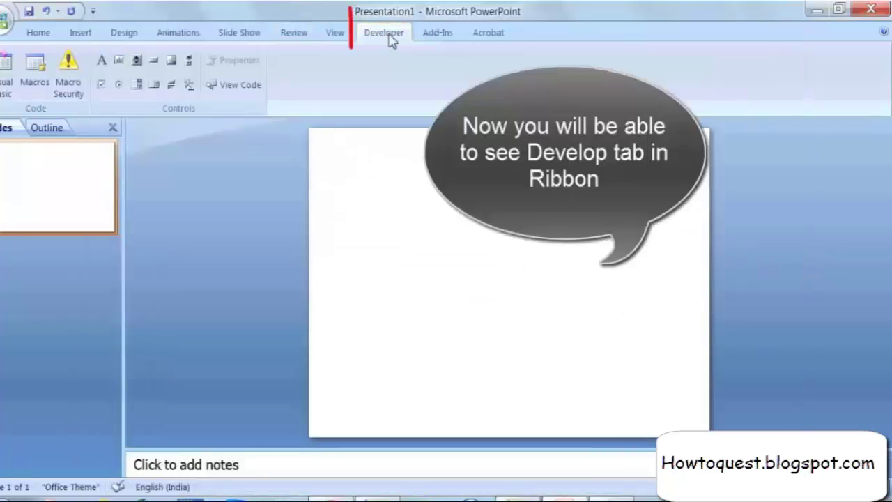
# - Draw a wide text box on slide 1 reading 'Hey! watch this cool video'
pyautogui.click(188, 91)
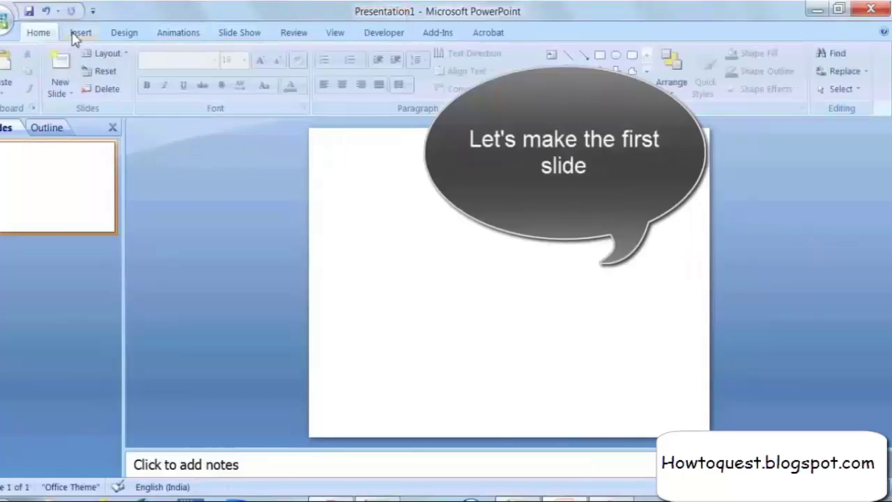
pyautogui.click(77, 33)
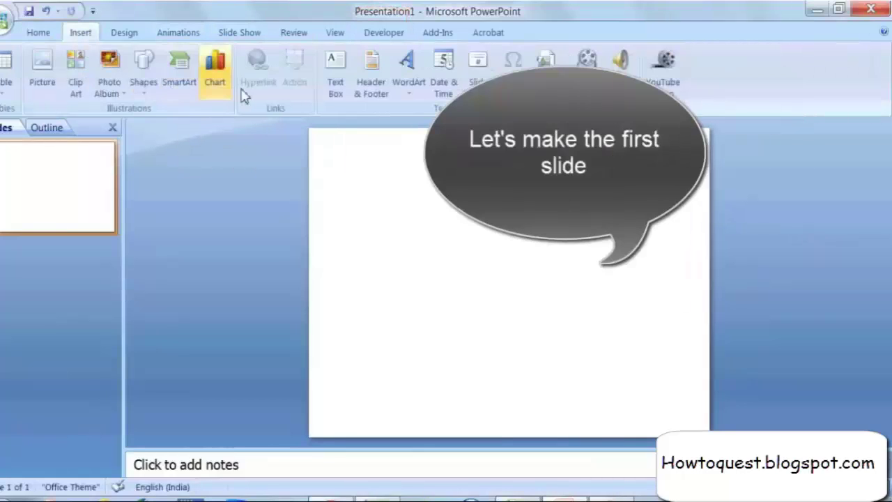
pyautogui.click(335, 78)
pyautogui.moveTo(339, 225); pyautogui.dragTo(690, 336)
pyautogui.write('He')
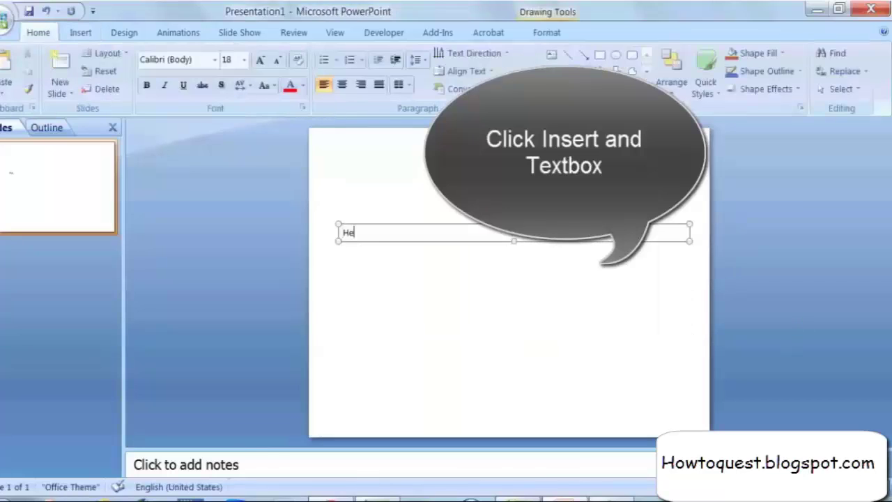
pyautogui.write('y! wat')
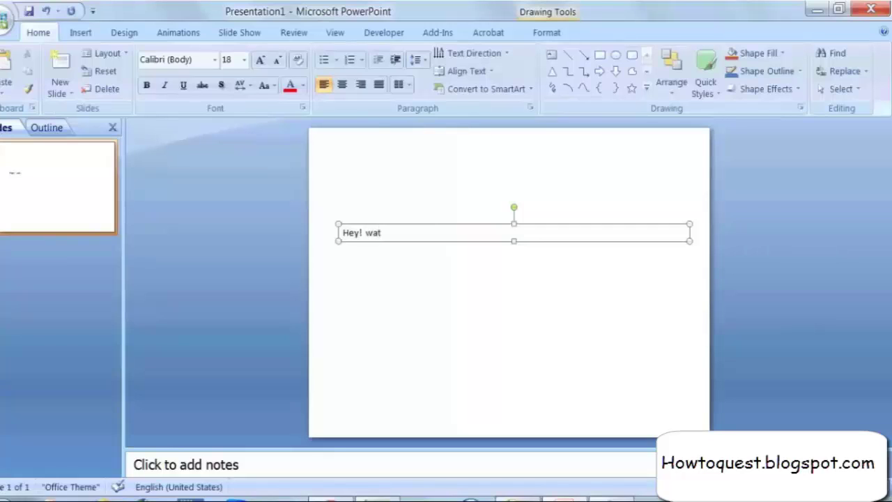
pyautogui.write('ch this cool')
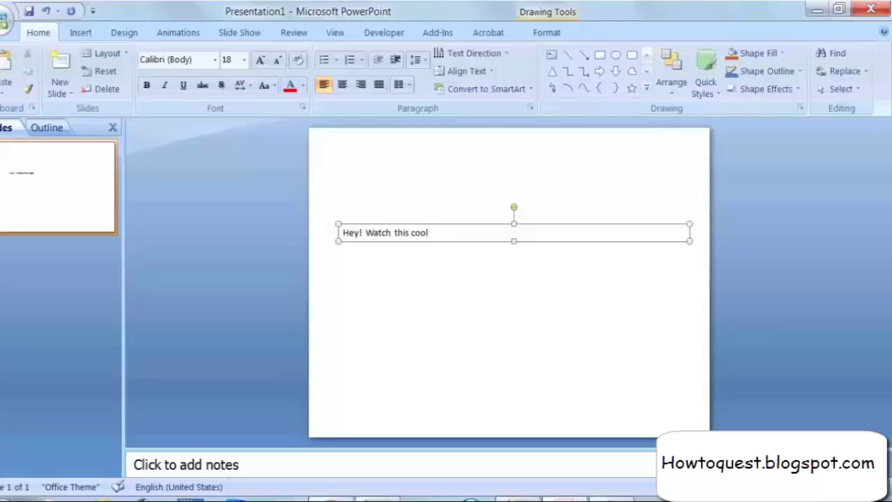
pyautogui.write(' video!')
# - Set all the text box's text to font size 42
pyautogui.hotkey('ctrl', 'a')
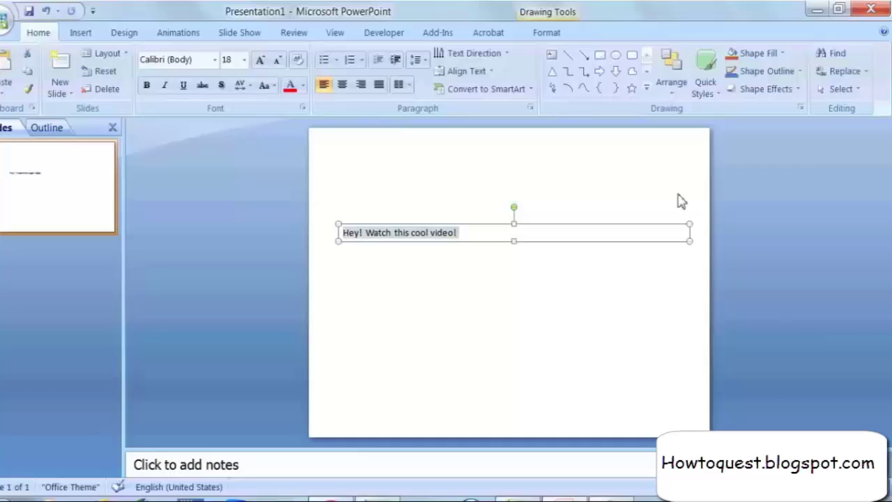
pyautogui.click(230, 60)
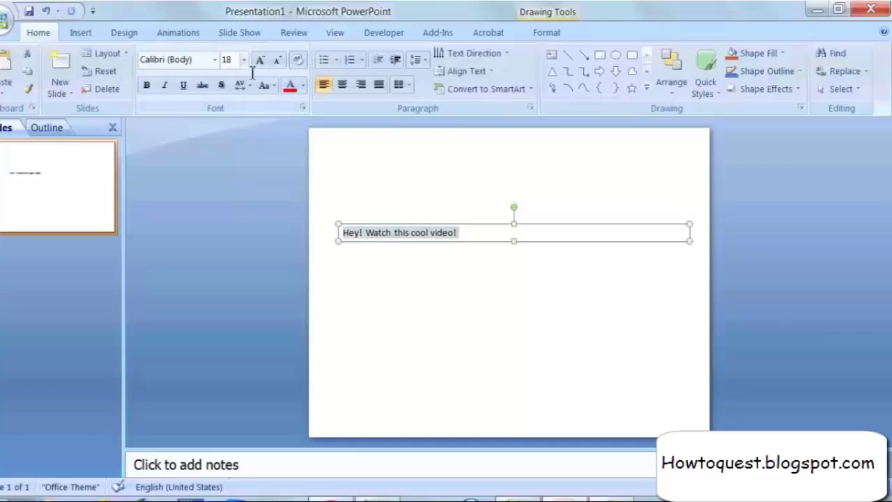
pyautogui.write('42')
pyautogui.press('Return')
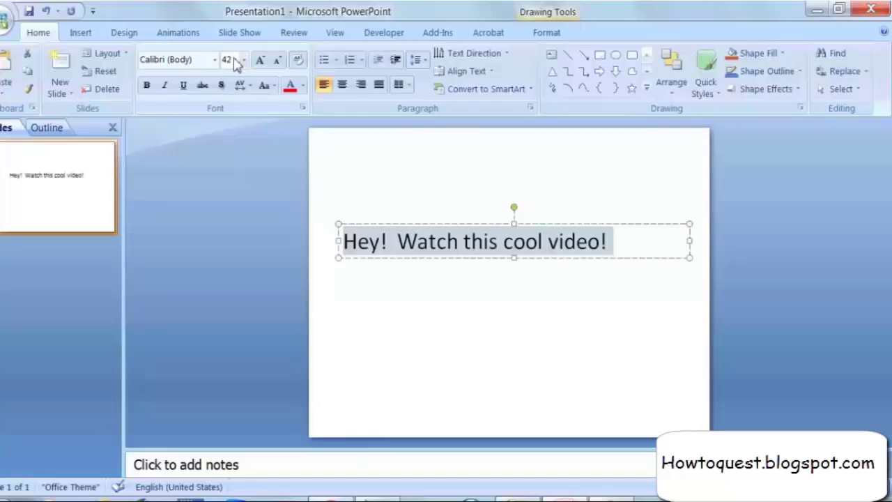
pyautogui.click(79, 218)
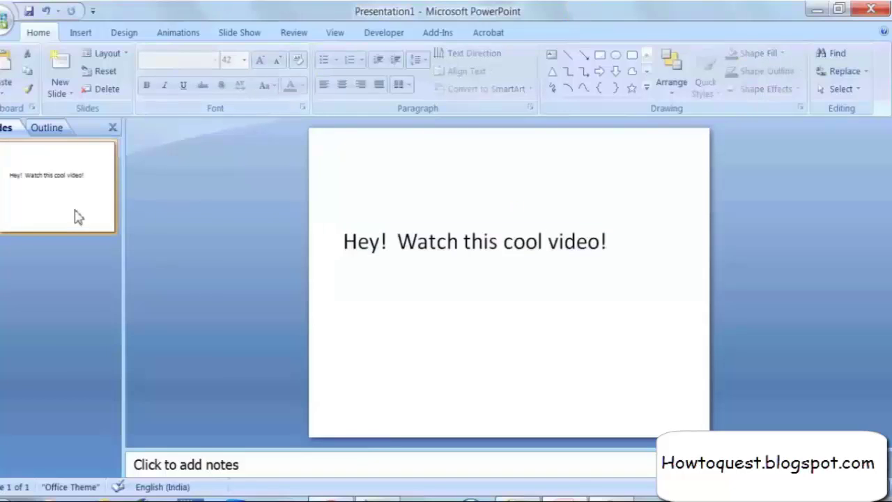
# - Add a second slide and delete its placeholders, leaving it blank
pyautogui.rightClick(78, 212)
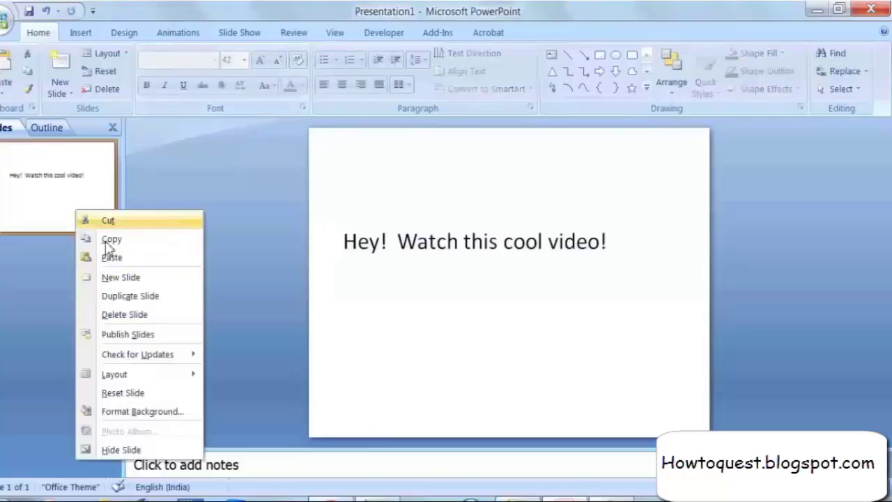
pyautogui.click(123, 278)
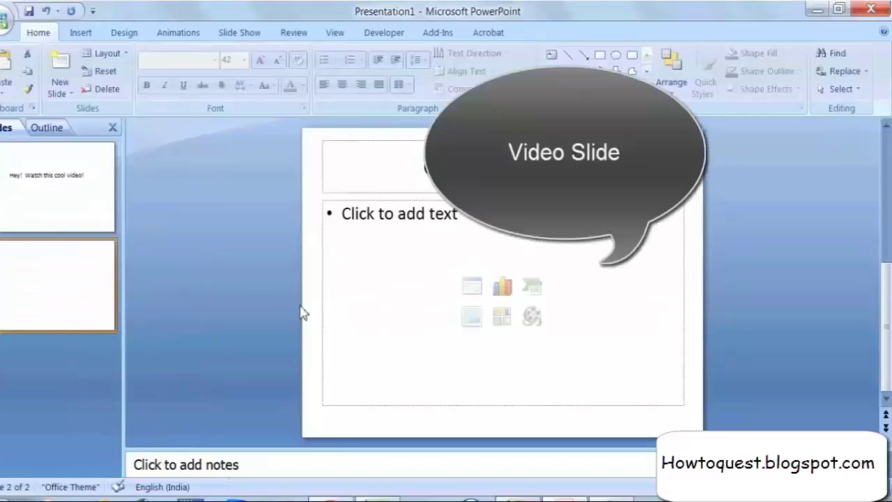
pyautogui.click(308, 312)
pyautogui.hotkey('ctrl', 'a')
pyautogui.press('Delete')
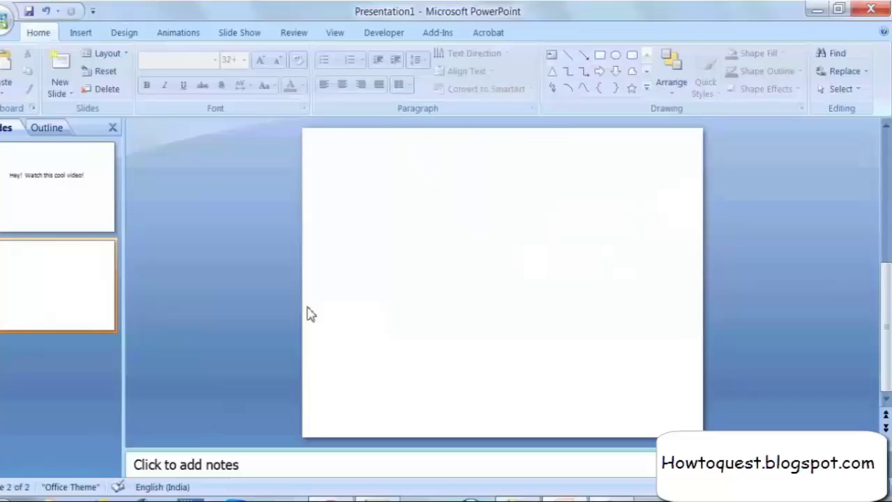
# - Pick Shockwave Flash Object from the Developer tab's More Controls list
pyautogui.click(398, 40)
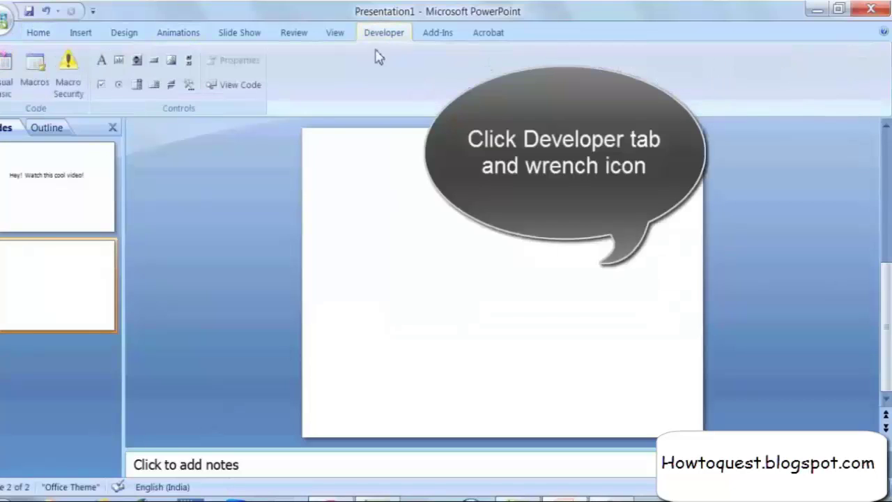
pyautogui.click(189, 85)
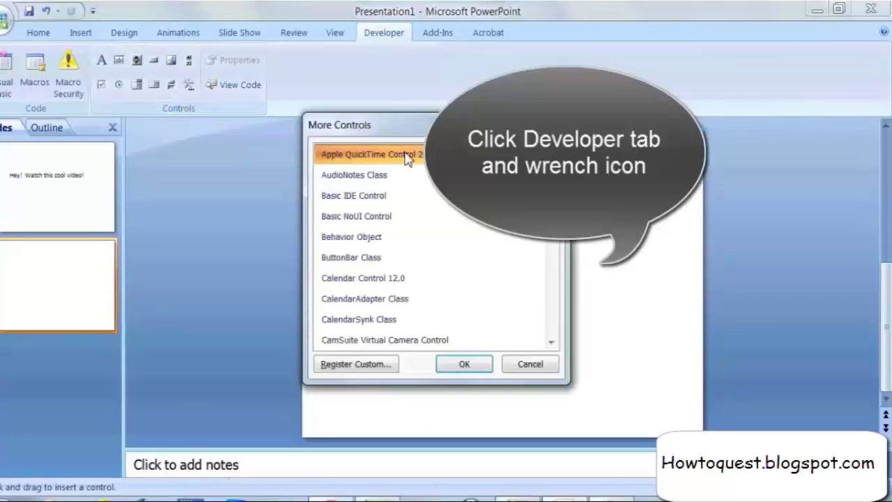
pyautogui.press('s')
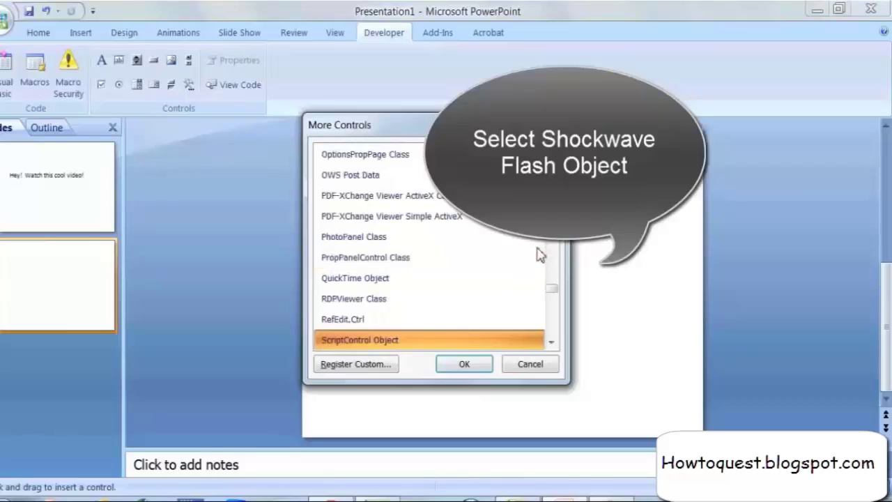
pyautogui.scroll(-12, 541, 255)
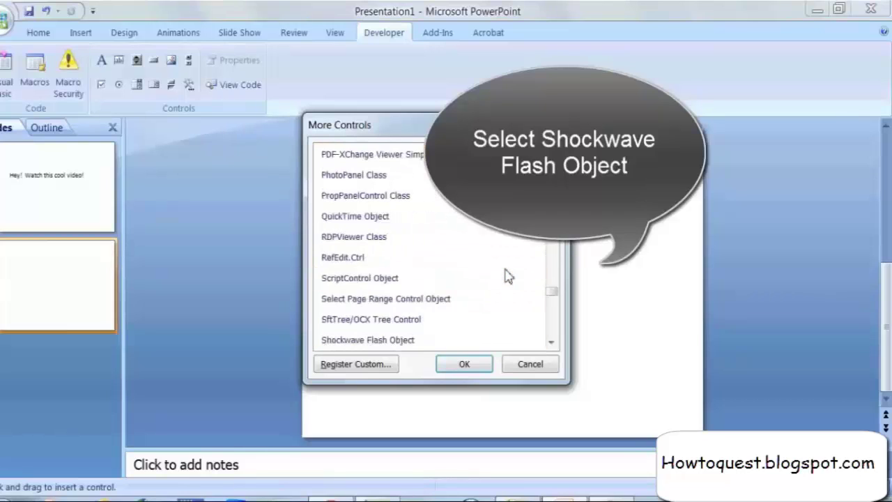
pyautogui.scroll(-3, 432, 328)
pyautogui.scroll(3, 432, 327)
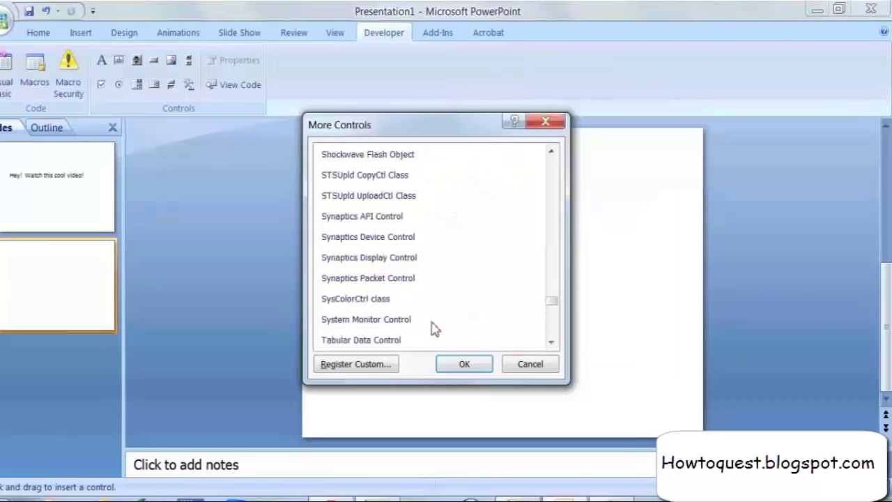
pyautogui.scroll(1, 380, 258)
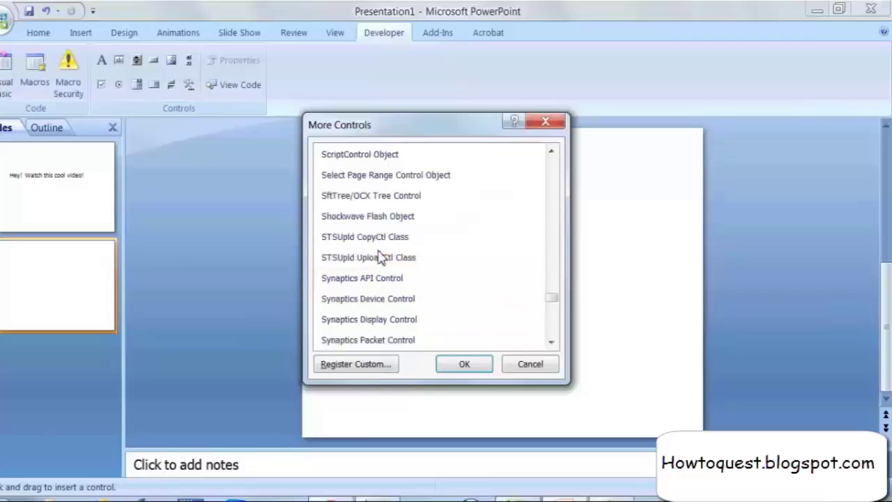
pyautogui.click(353, 221)
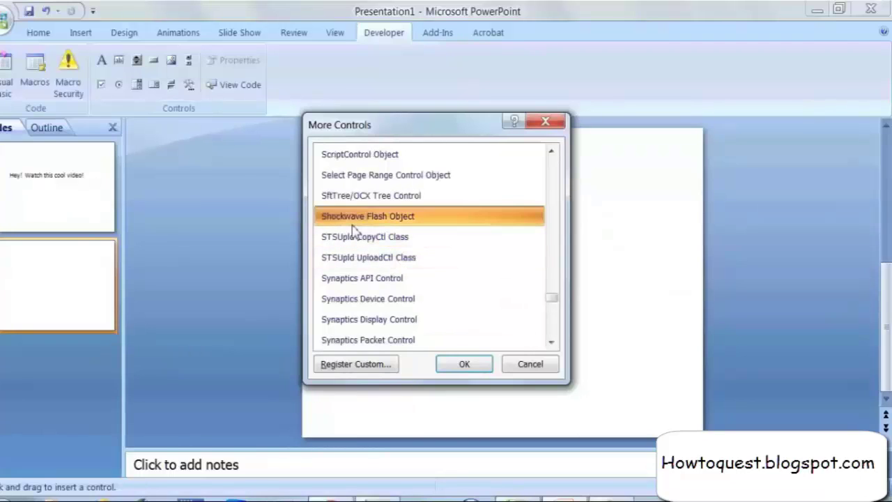
pyautogui.click(465, 366)
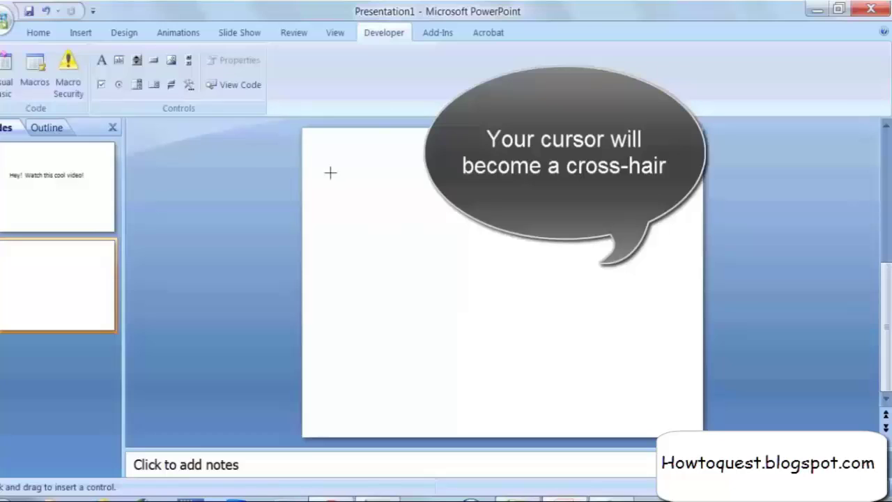
# - Draw a large Shockwave Flash box on slide 2 and paste the YouTube link into Movie
pyautogui.moveTo(328, 170); pyautogui.dragTo(676, 412)
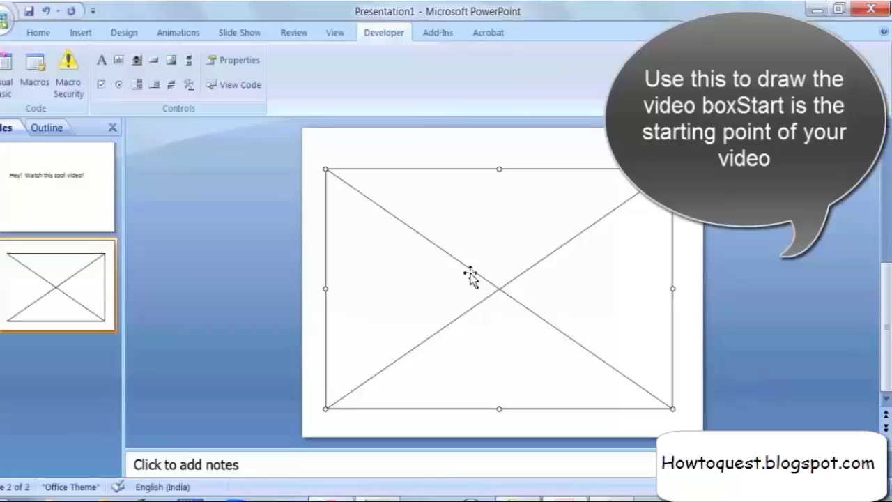
pyautogui.rightClick(470, 277)
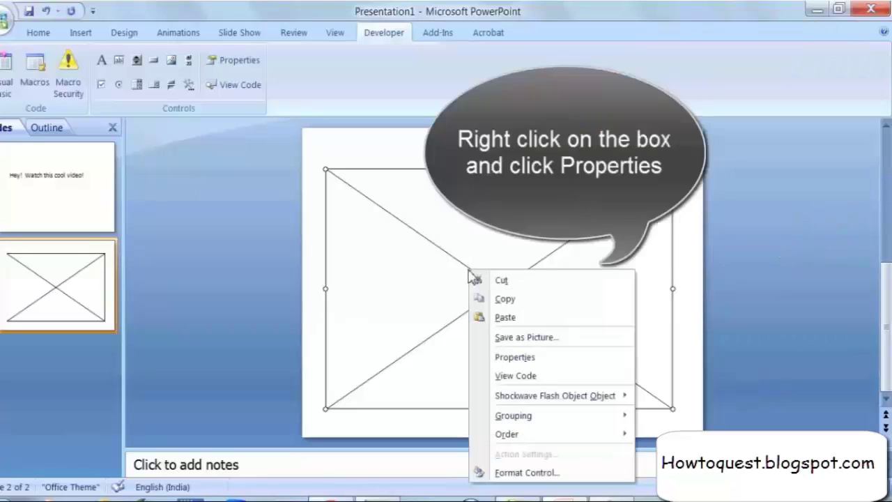
pyautogui.click(500, 357)
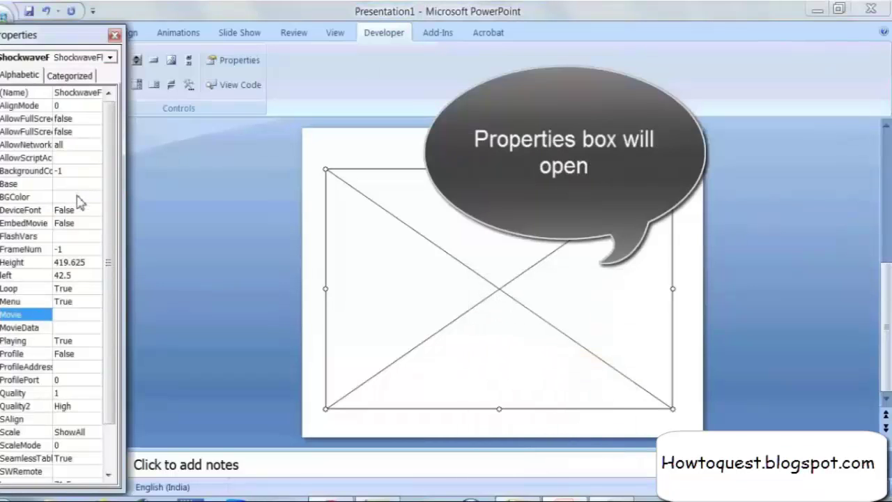
pyautogui.click(76, 318)
pyautogui.hotkey('ctrl', 'v')
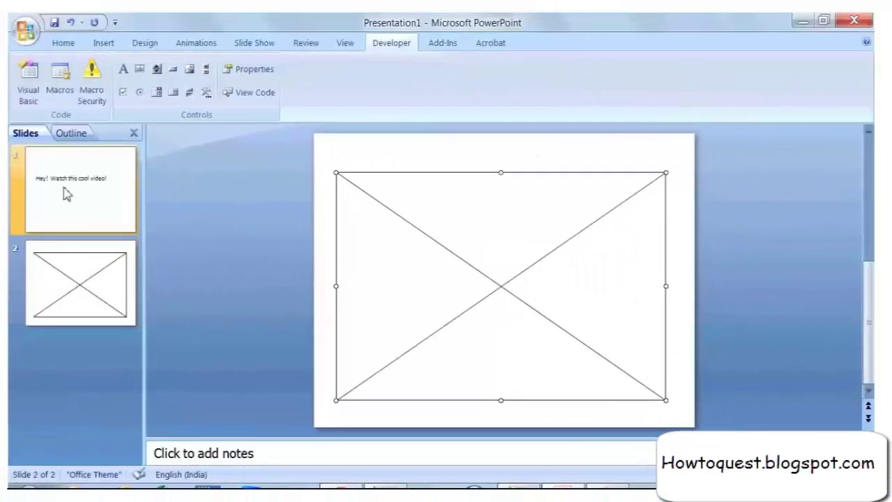
# - Duplicate slide 1 as a third slide after slide 2
pyautogui.rightClick(64, 188)
pyautogui.click(116, 219)
pyautogui.click(73, 358)
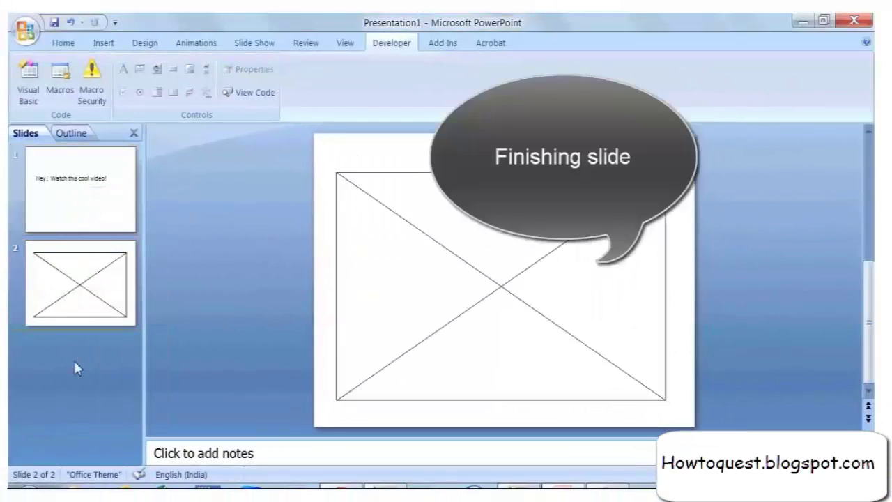
pyautogui.hotkey('ctrl', 'v')
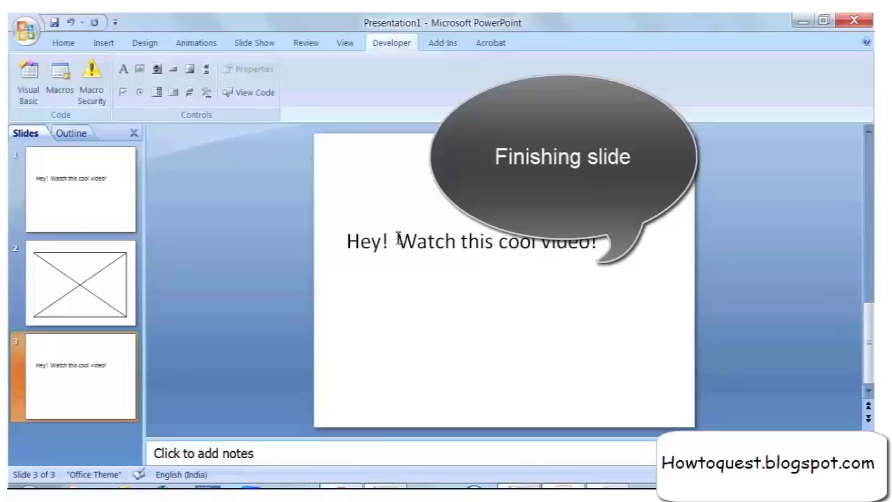
# - Replace the third slide's text with 'Thank you!'
pyautogui.click(396, 239)
pyautogui.hotkey('ctrl', 'a')
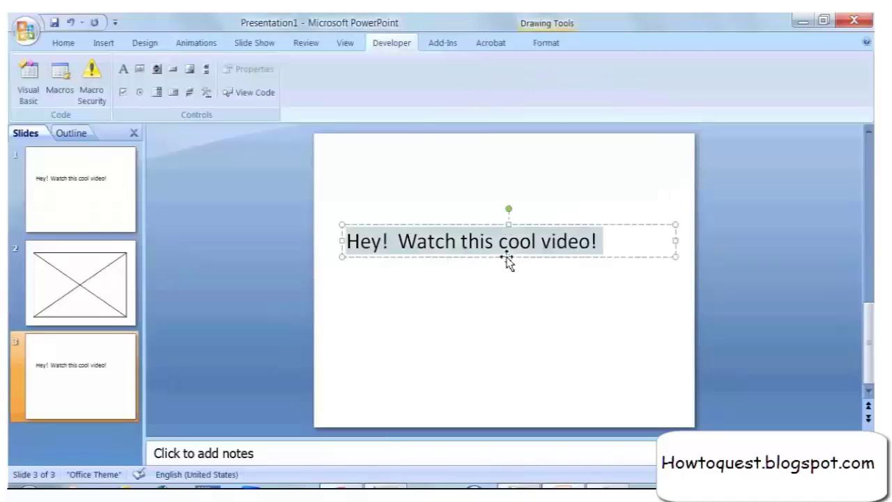
pyautogui.write('Thank')
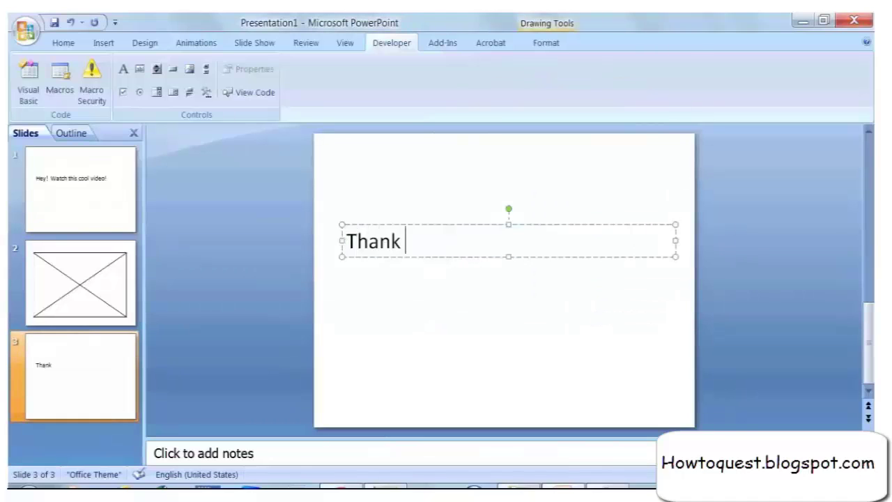
pyautogui.write(' you!')
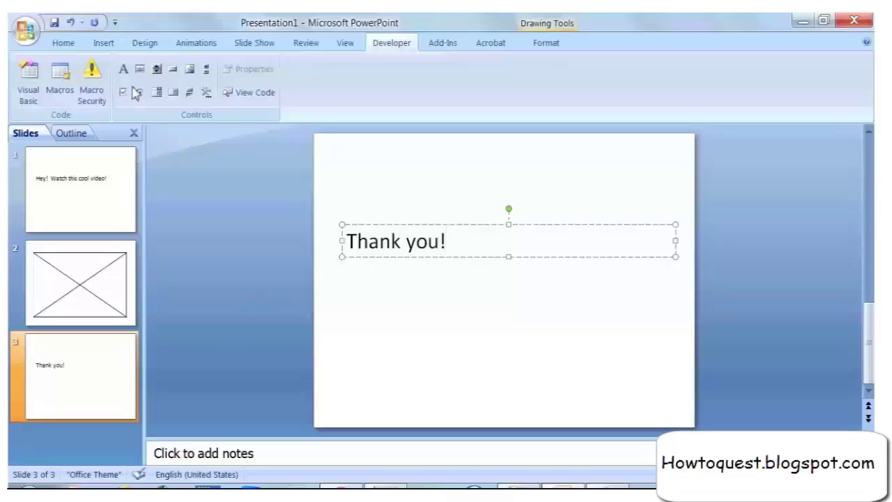
# - Start the slideshow from the first slide and advance to the video slide
pyautogui.click(344, 44)
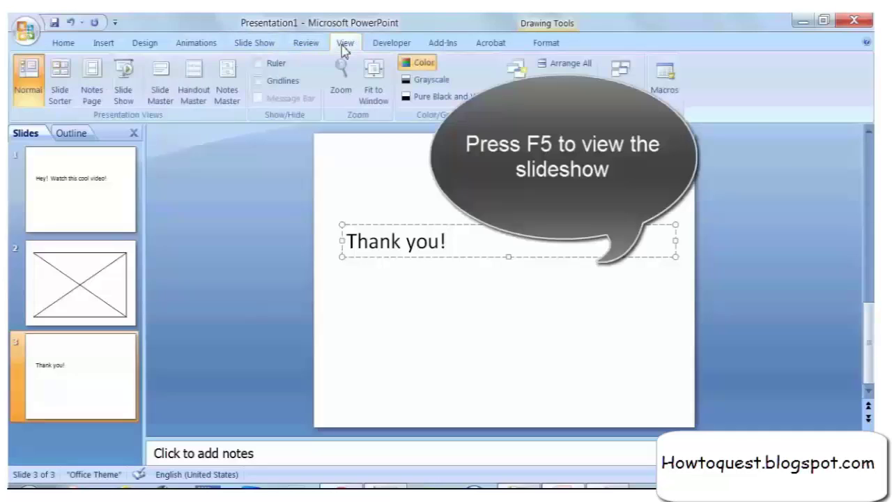
pyautogui.click(340, 143)
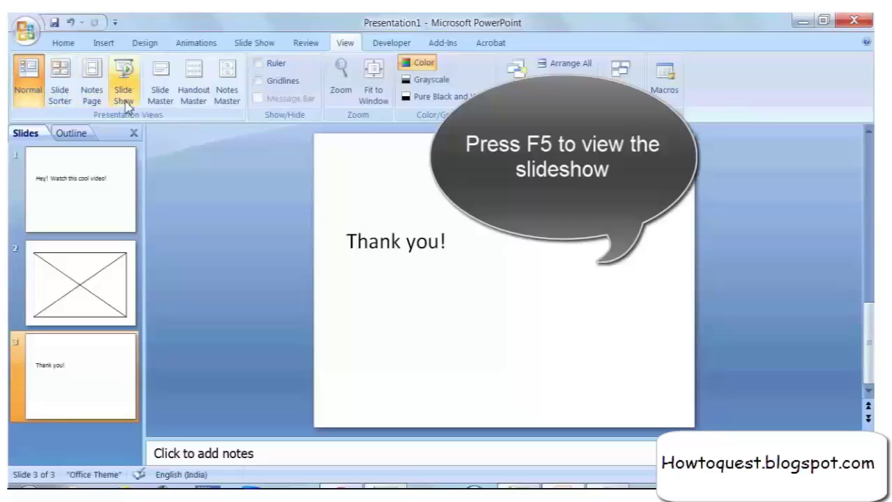
pyautogui.click(123, 98)
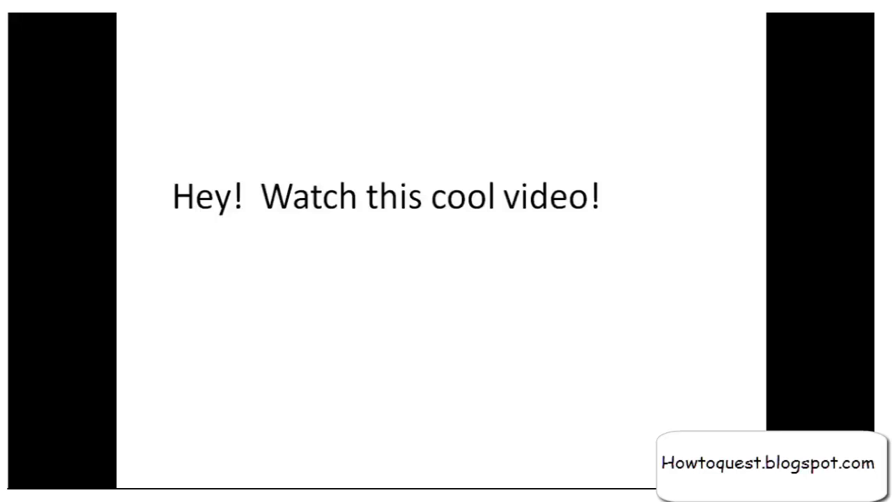
pyautogui.press('space')
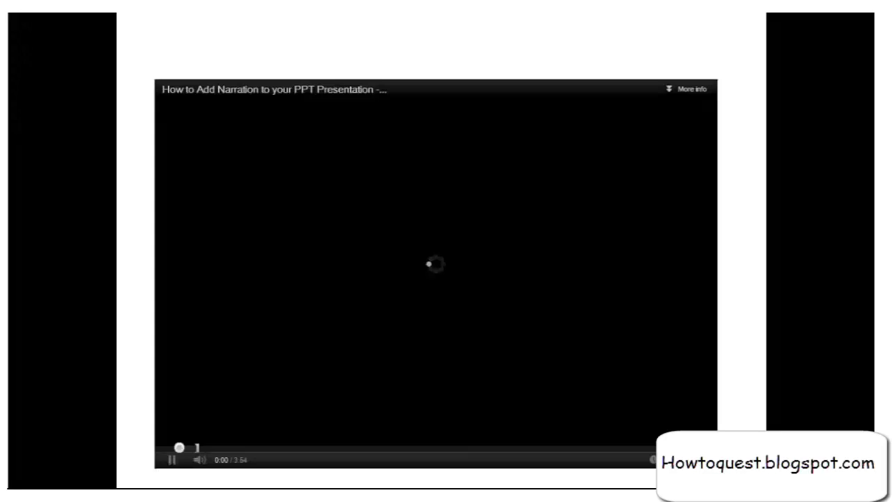